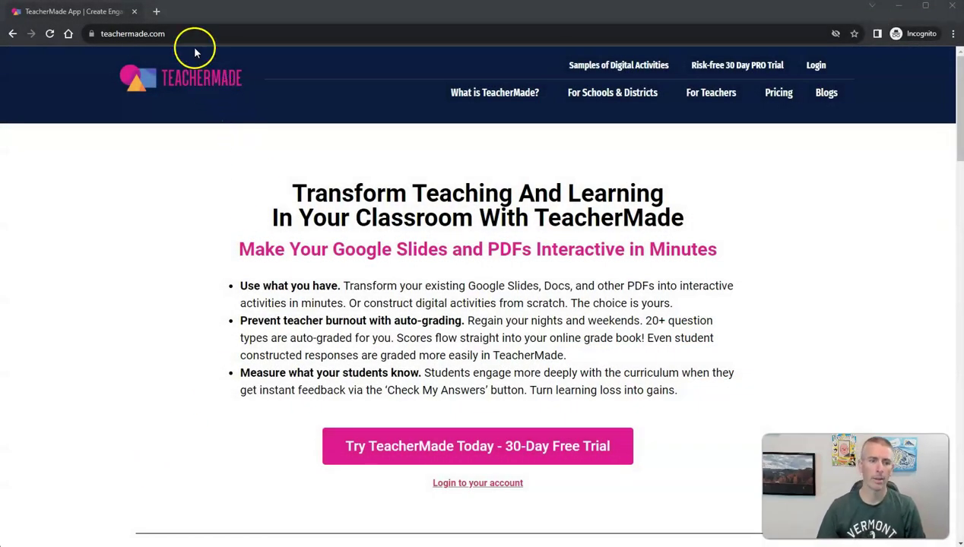
# Step: Minimize the homepage window and start a New Activity from My Activities
pyautogui.click(897, 6)
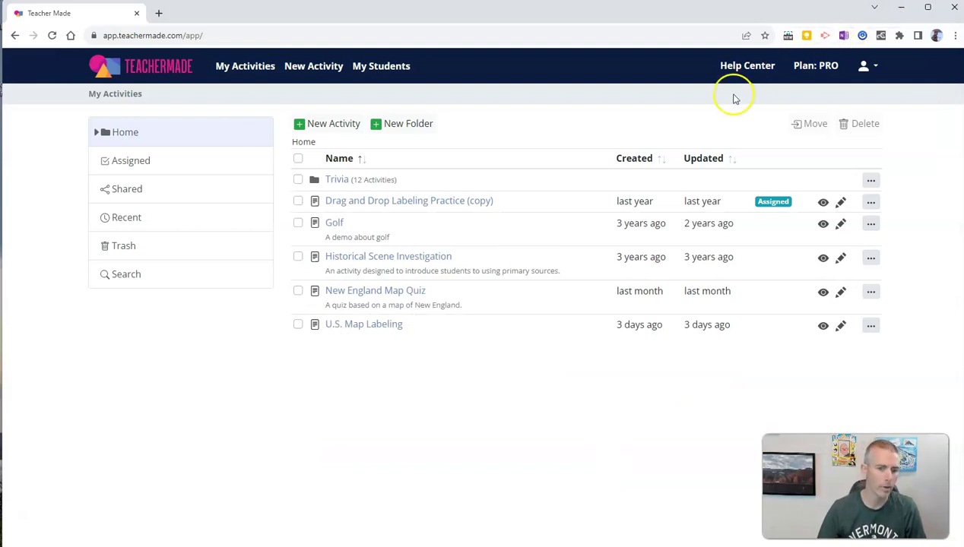
pyautogui.click(312, 126)
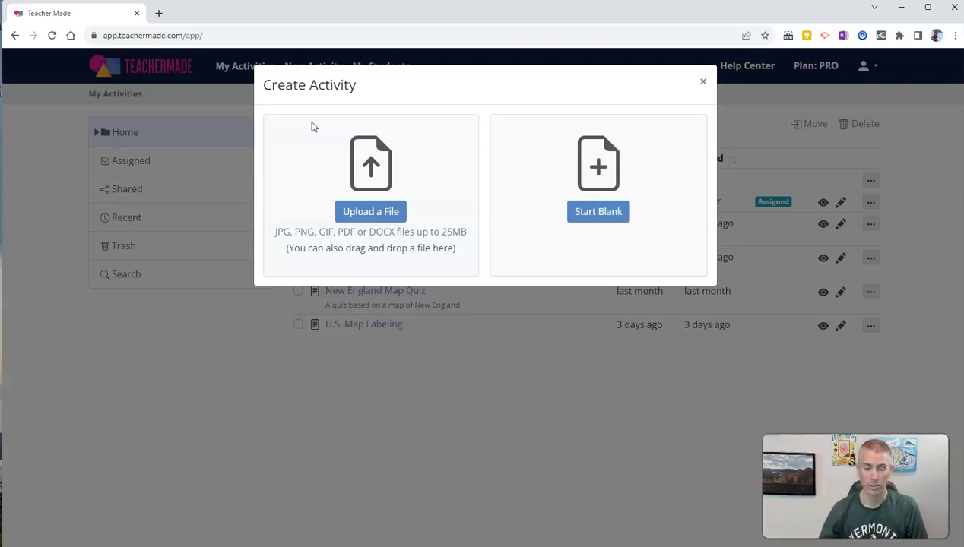
# Step: Upload printable-map-of-the-united-states from the Desktop as the activity's page
pyautogui.click(391, 213)
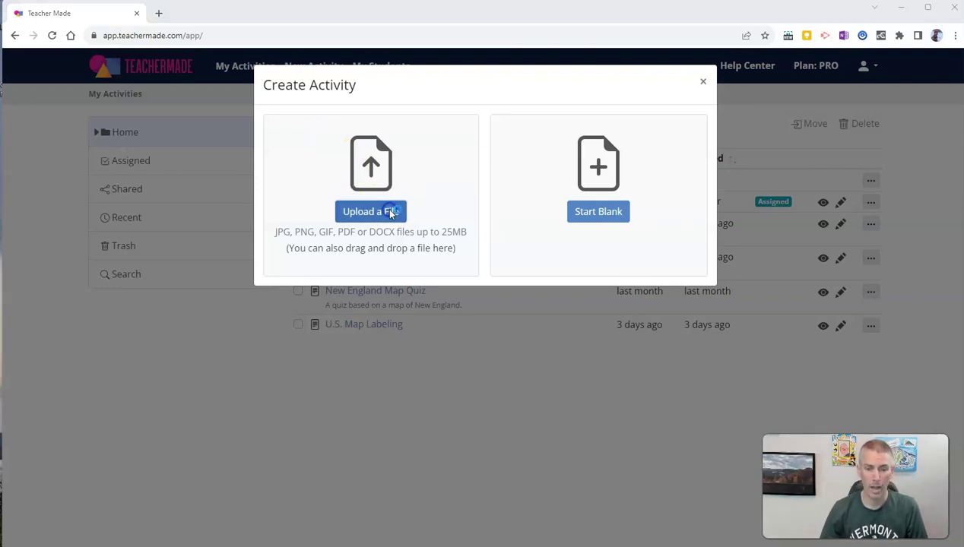
pyautogui.click(41, 151)
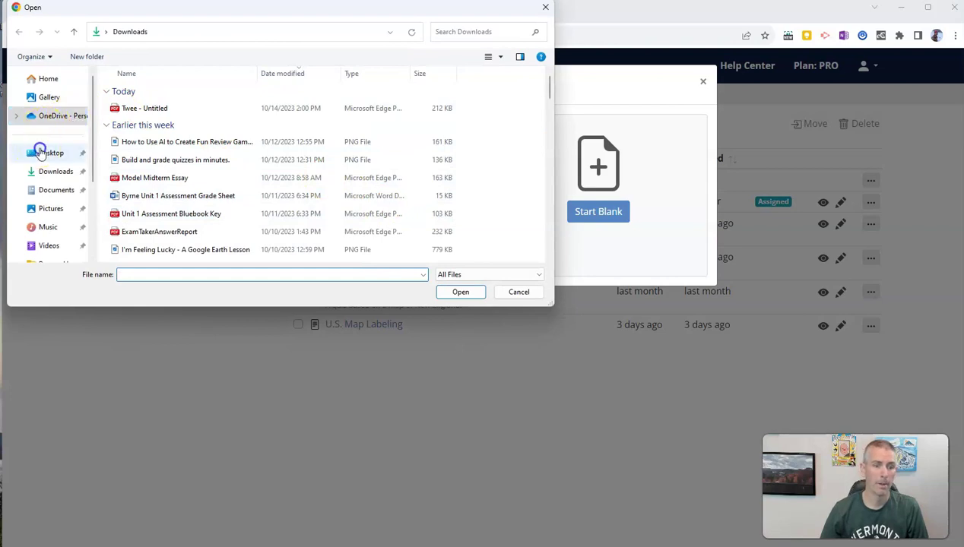
pyautogui.scroll(-2, 498, 189)
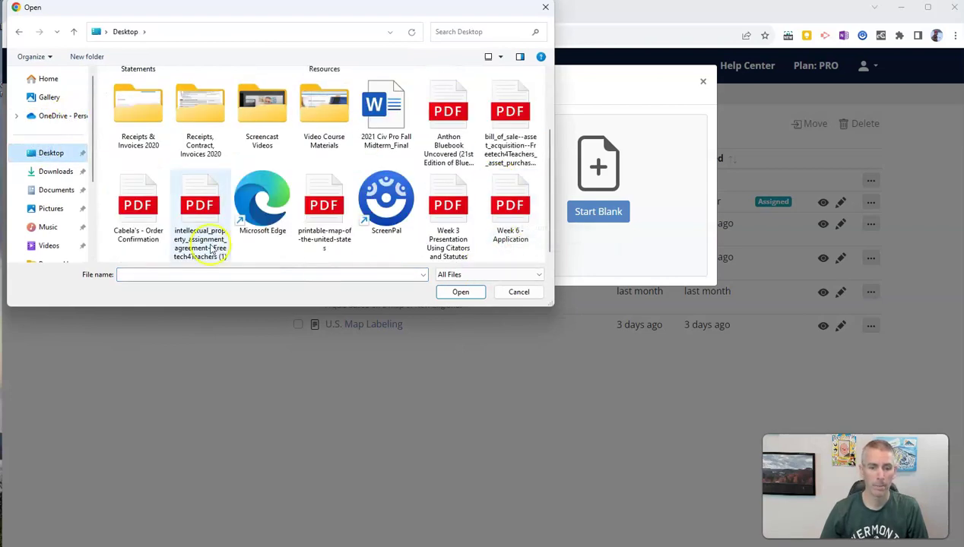
pyautogui.click(309, 216)
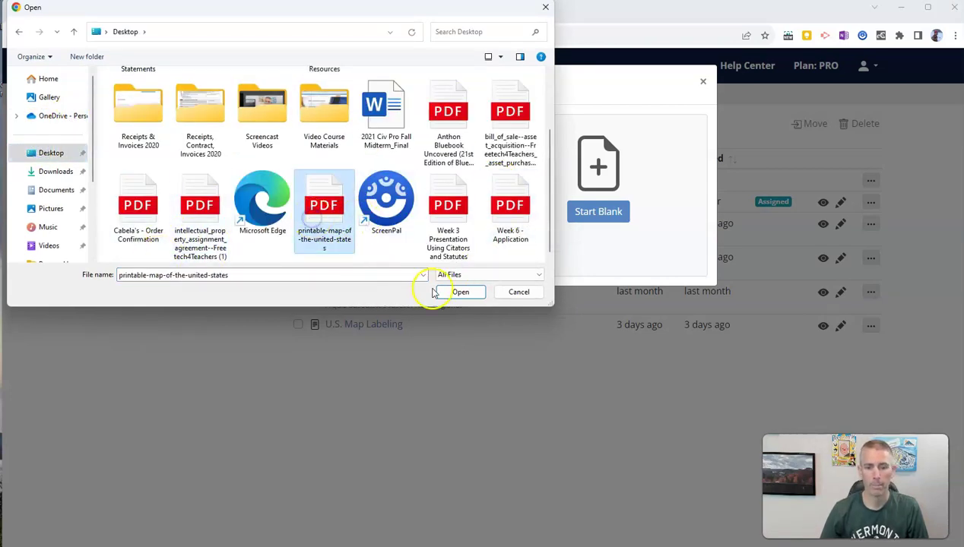
pyautogui.click(456, 292)
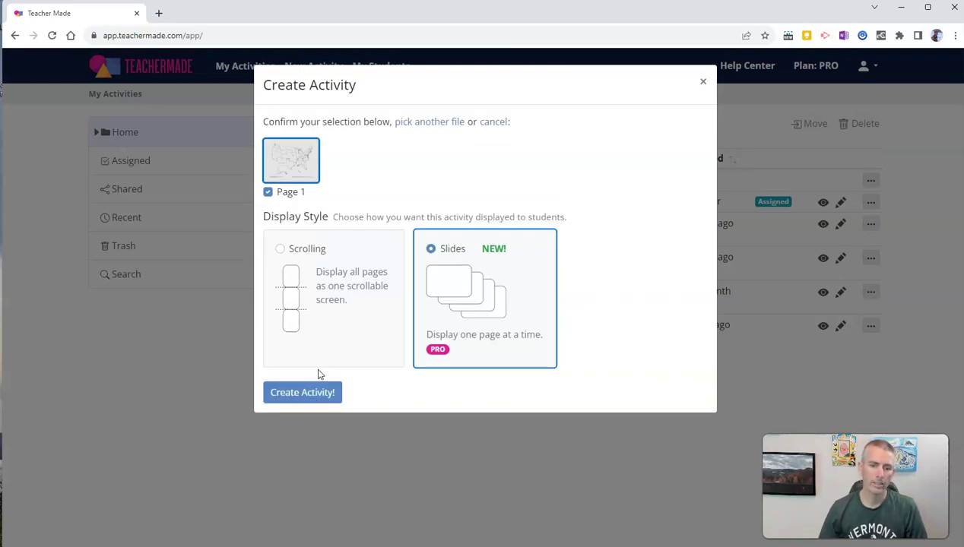
# Step: Keep the Slides display style and create the activity from the US map page
pyautogui.click(302, 286)
pyautogui.click(485, 301)
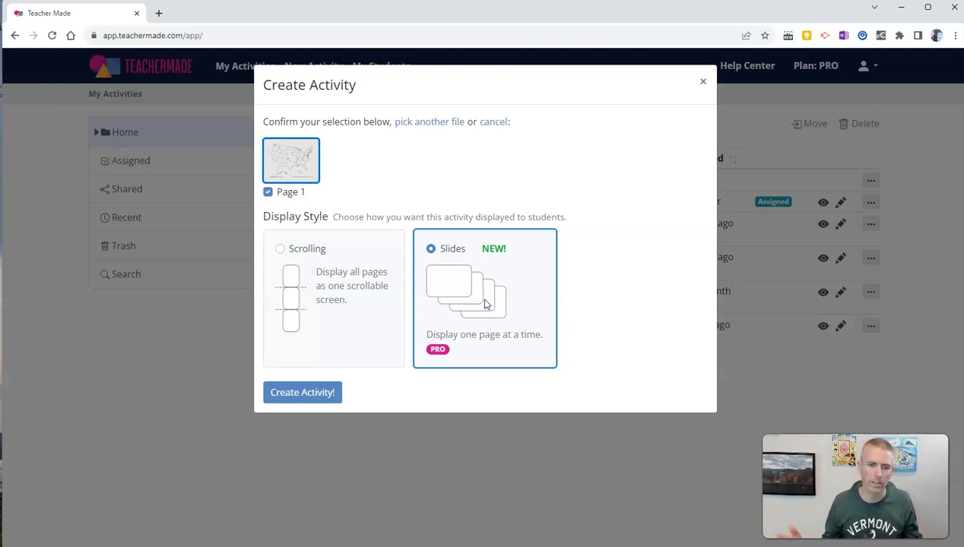
pyautogui.click(317, 390)
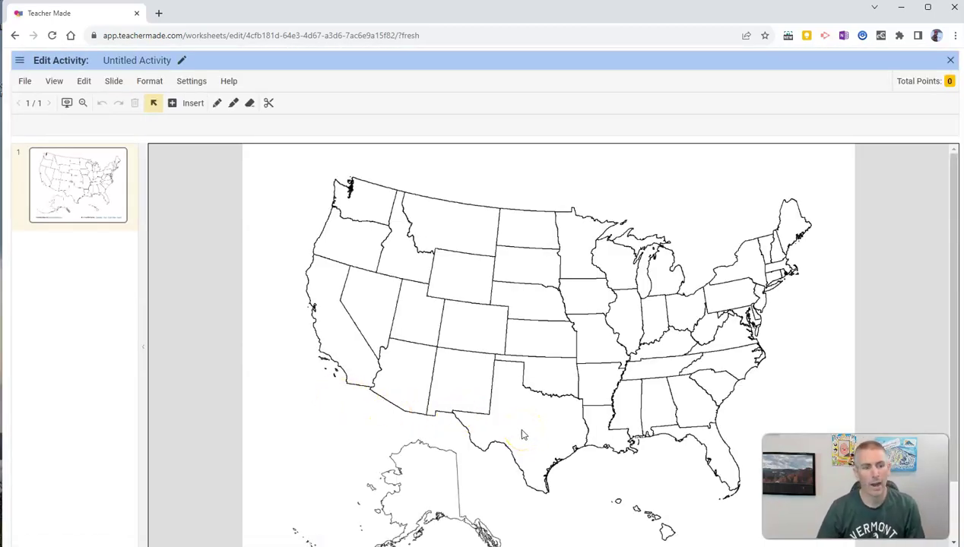
# Step: Rename the untitled activity to 'Labeling New England' and save the name
pyautogui.click(184, 60)
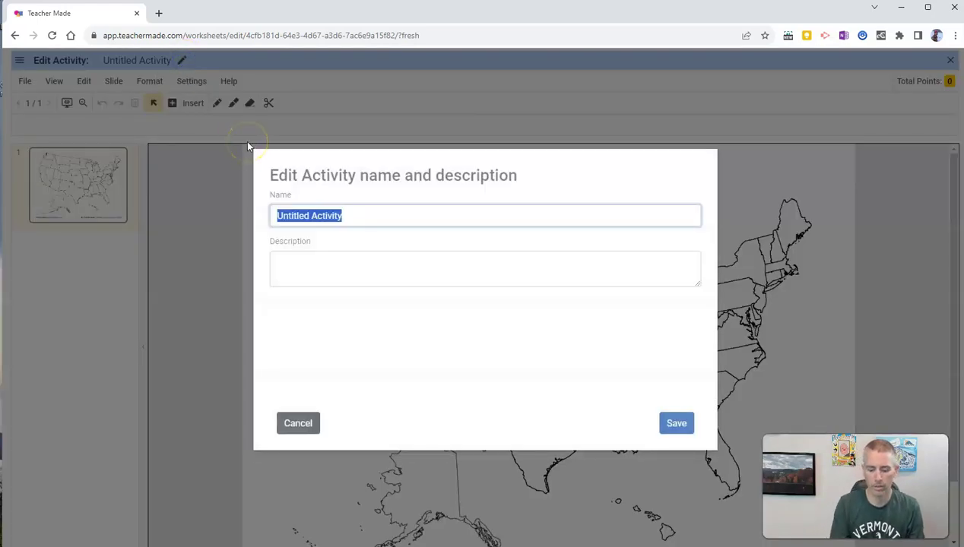
pyautogui.write('Lap')
pyautogui.press('BackSpace')
pyautogui.write('b')
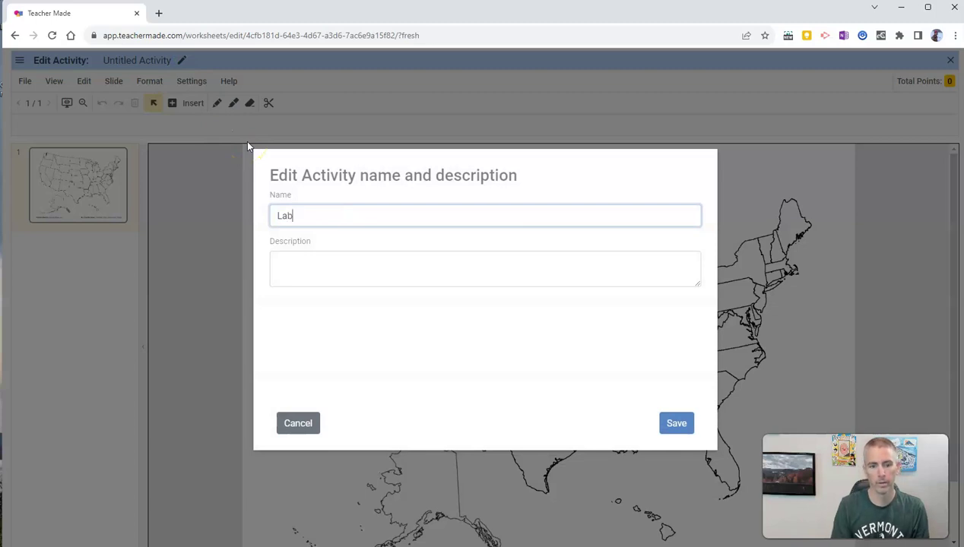
pyautogui.write('eling New')
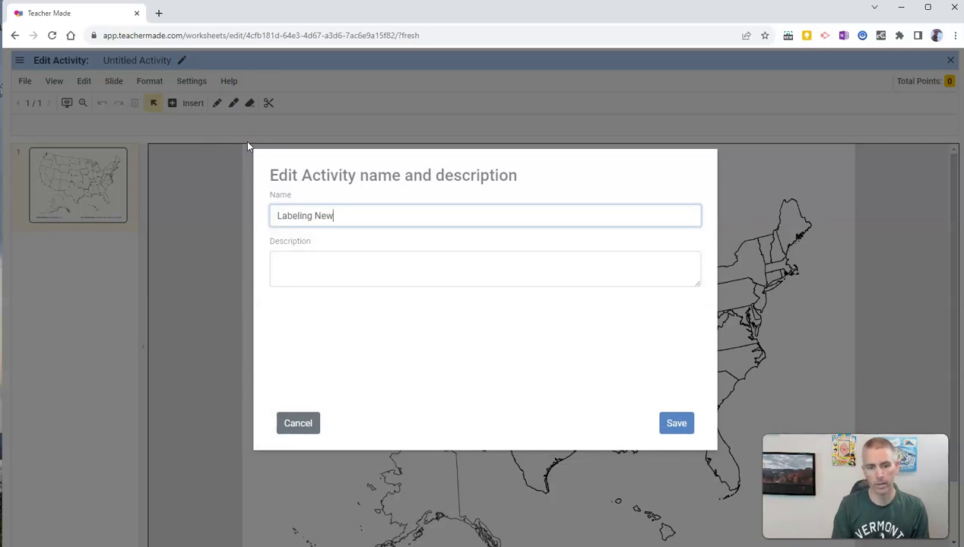
pyautogui.write(' England')
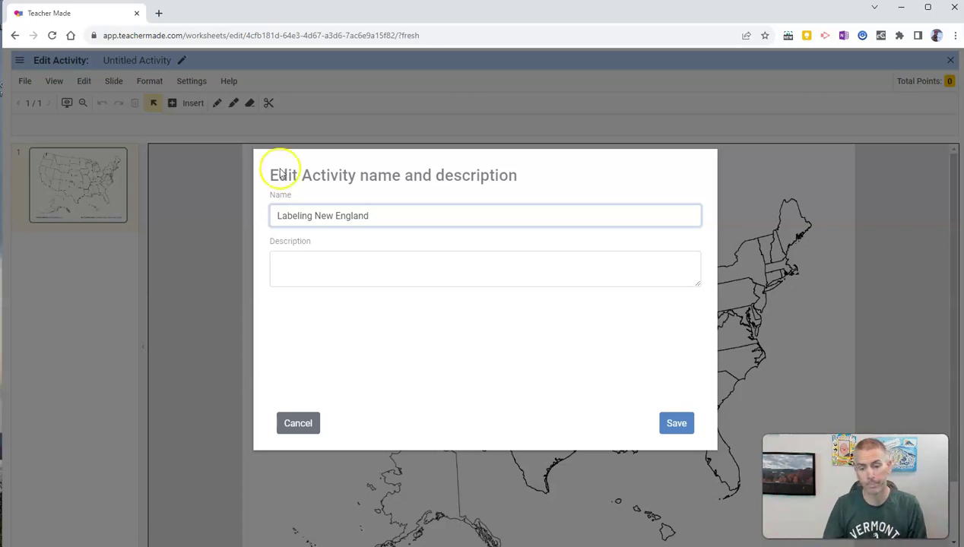
pyautogui.click(676, 423)
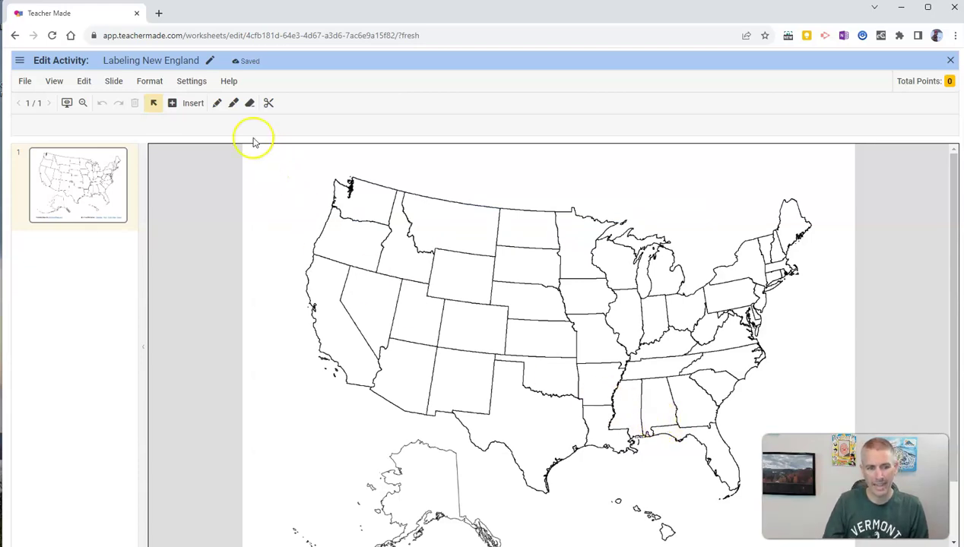
# Step: Insert a Short Answer box on Maine and widen it to the right
pyautogui.click(185, 104)
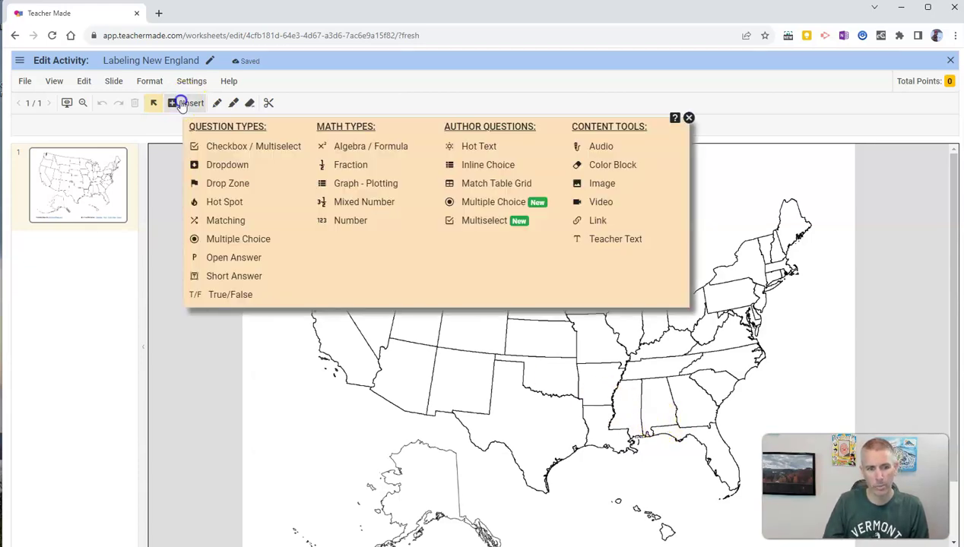
pyautogui.click(235, 277)
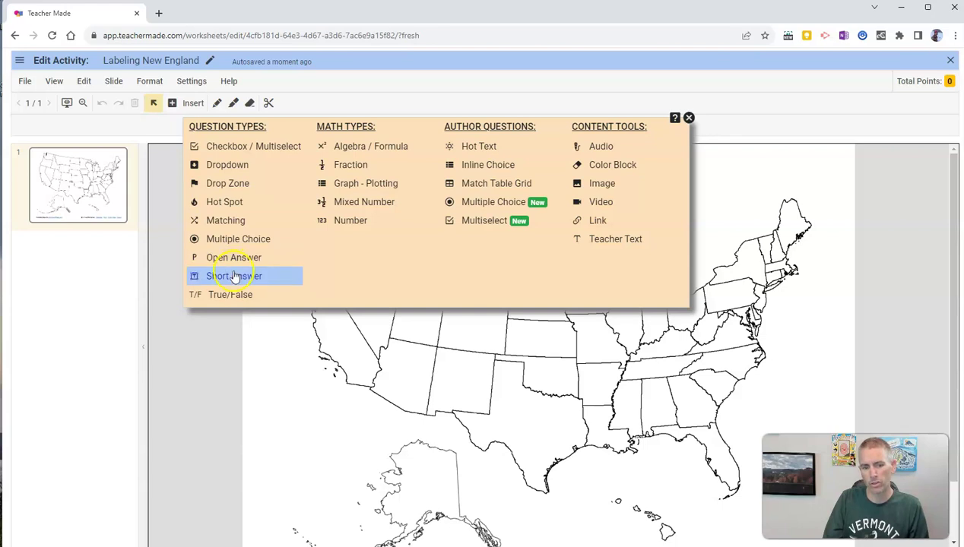
pyautogui.click(790, 207)
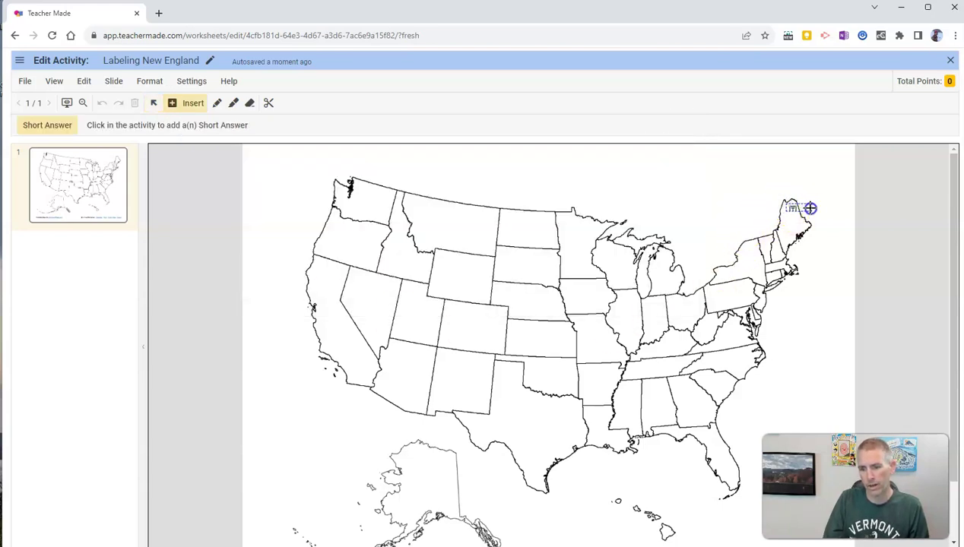
pyautogui.moveTo(810, 207); pyautogui.dragTo(830, 214)
# Step: Enter 'Maine' and 'ME' as the Maine box's accepted correct answers
pyautogui.click(355, 181)
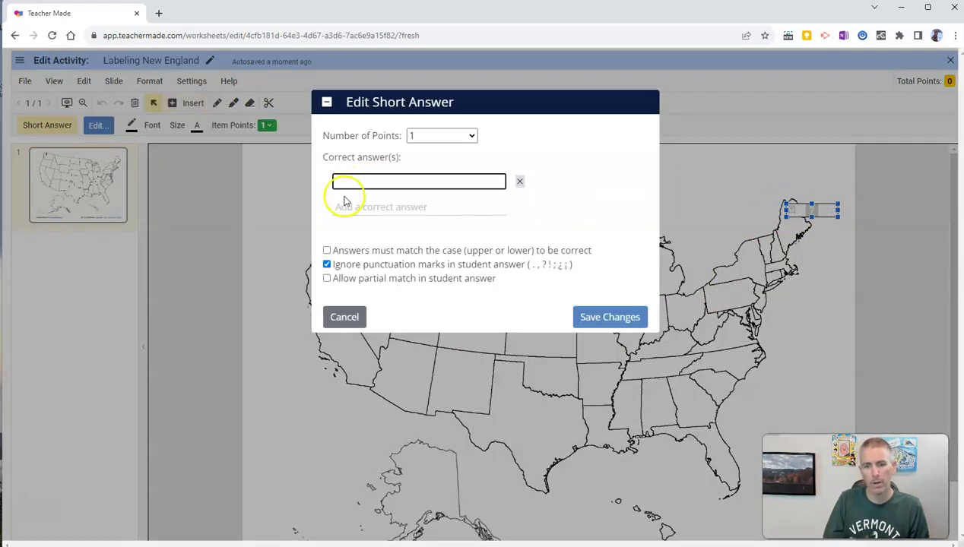
pyautogui.write('Maie')
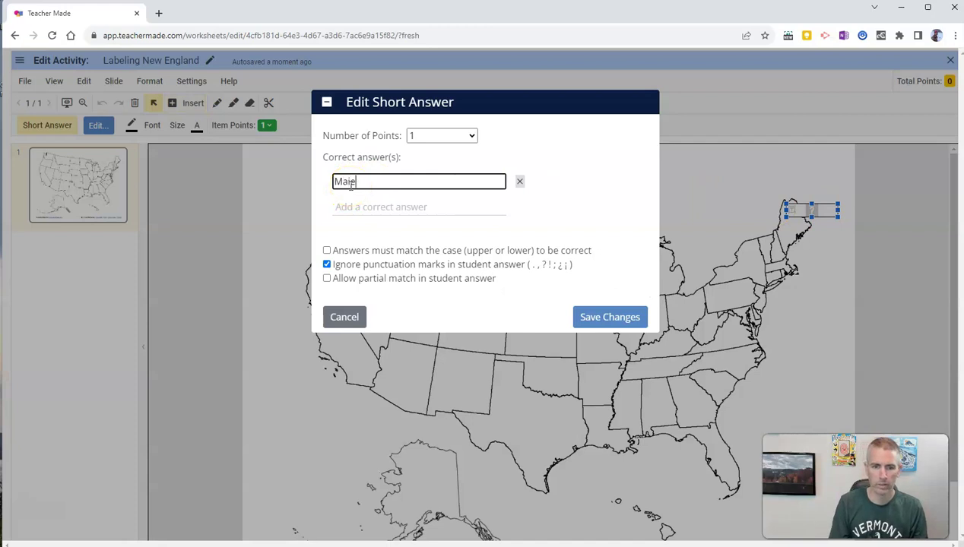
pyautogui.press('BackSpace')
pyautogui.write('ne')
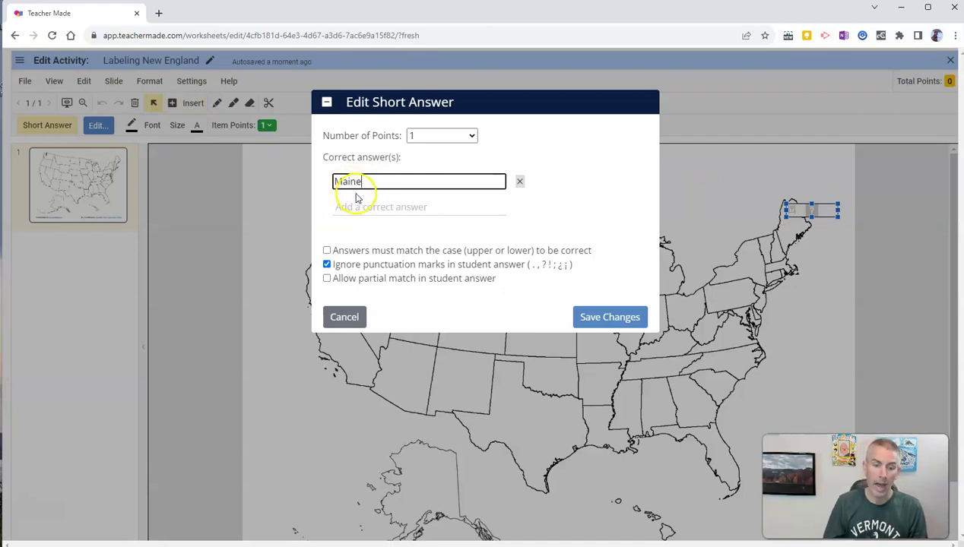
pyautogui.click(361, 210)
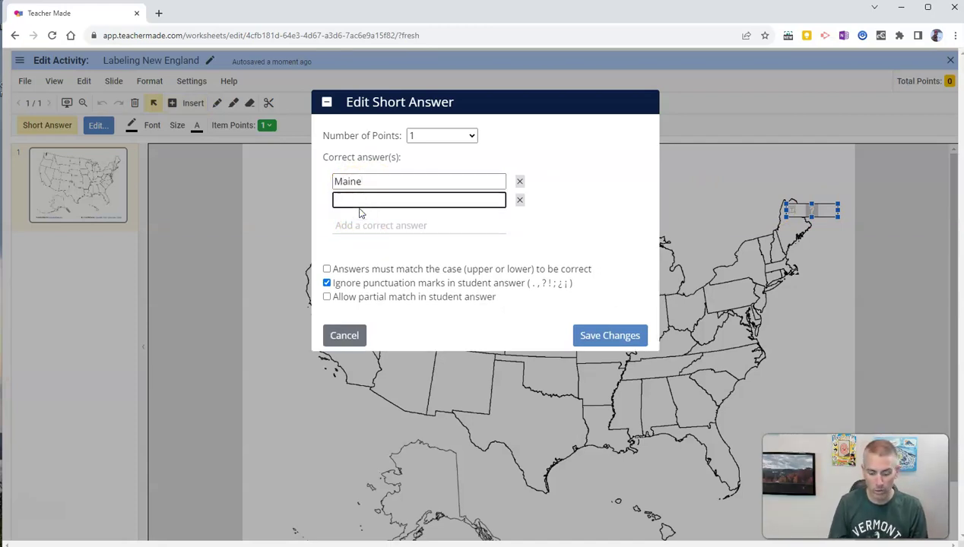
pyautogui.write('ME')
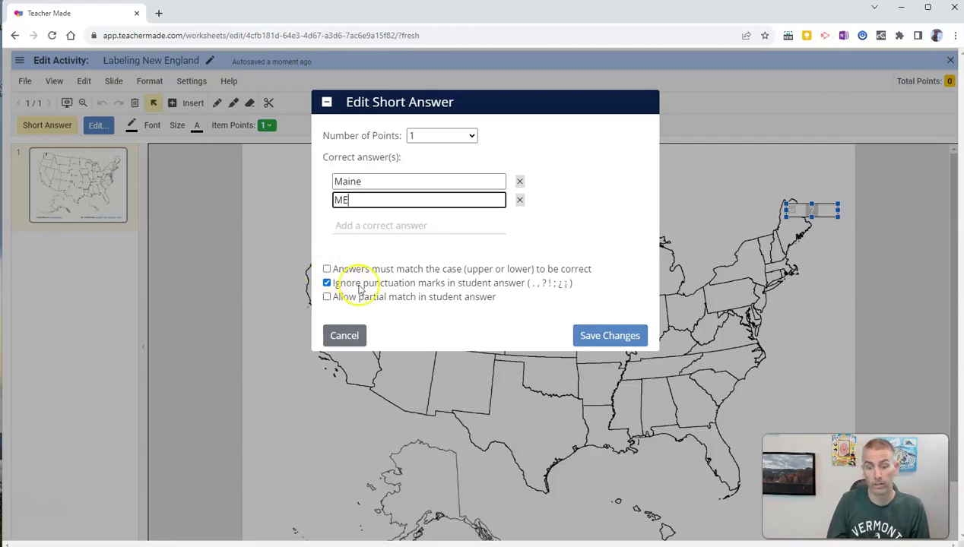
# Step: Save the Maine box, then add a New Hampshire box accepting 'New Hampshire' or 'NH'
pyautogui.click(619, 338)
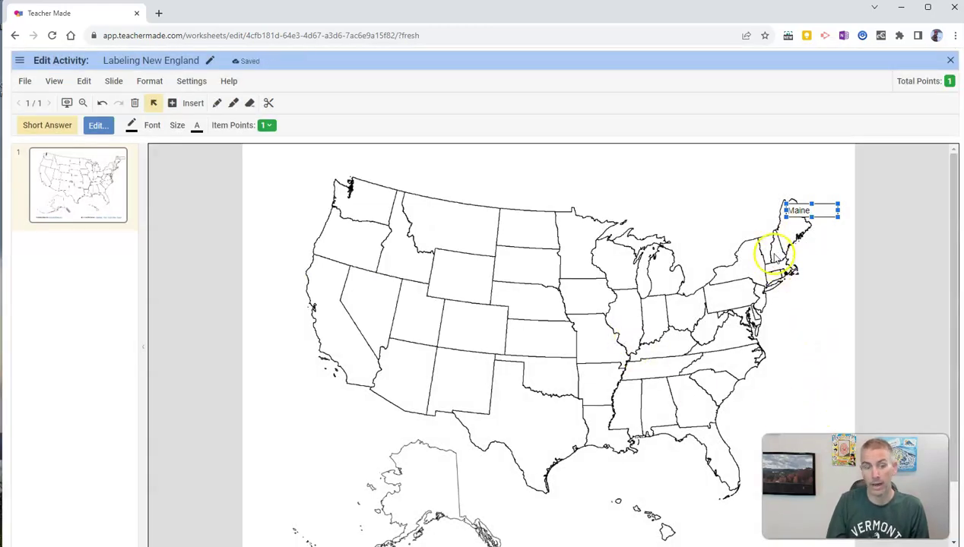
pyautogui.click(180, 104)
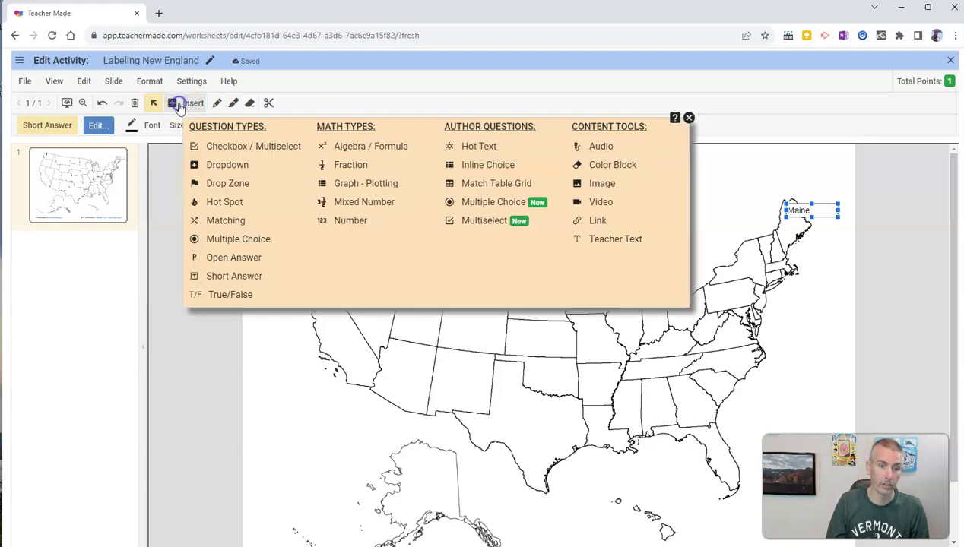
pyautogui.click(240, 278)
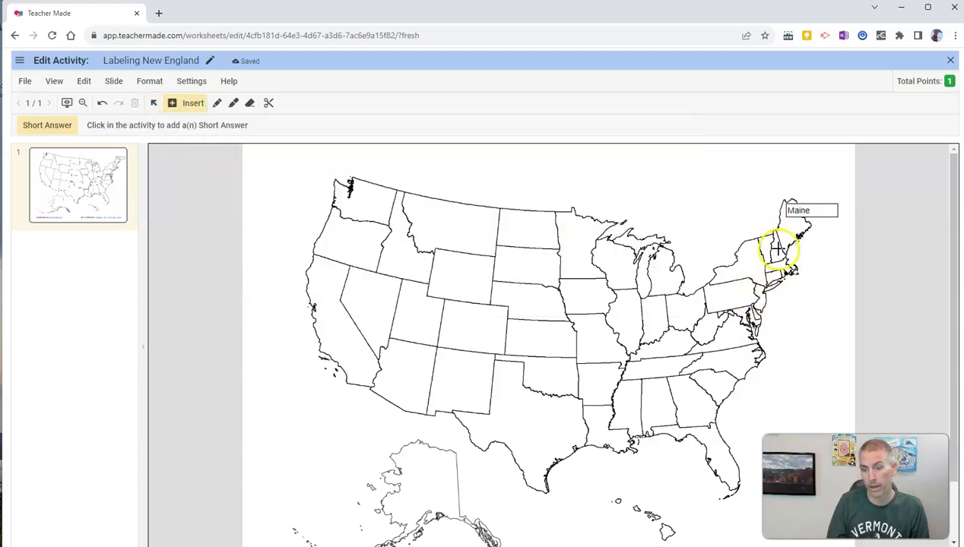
pyautogui.moveTo(778, 249); pyautogui.dragTo(839, 258)
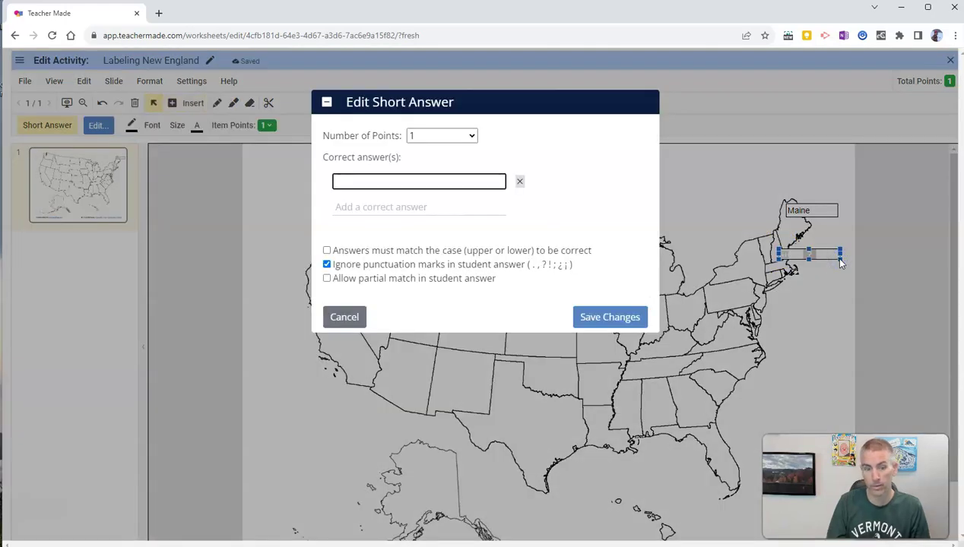
pyautogui.write('New H')
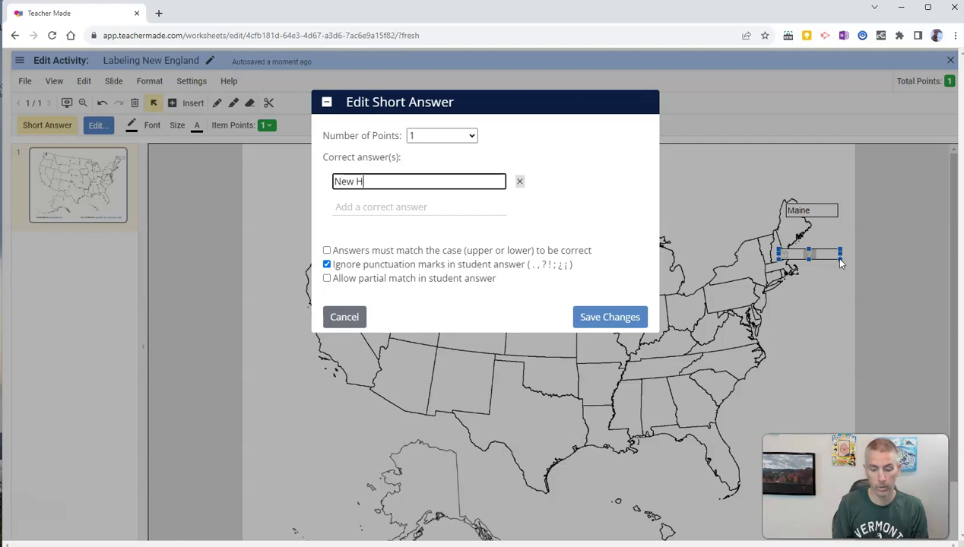
pyautogui.write('ampshire')
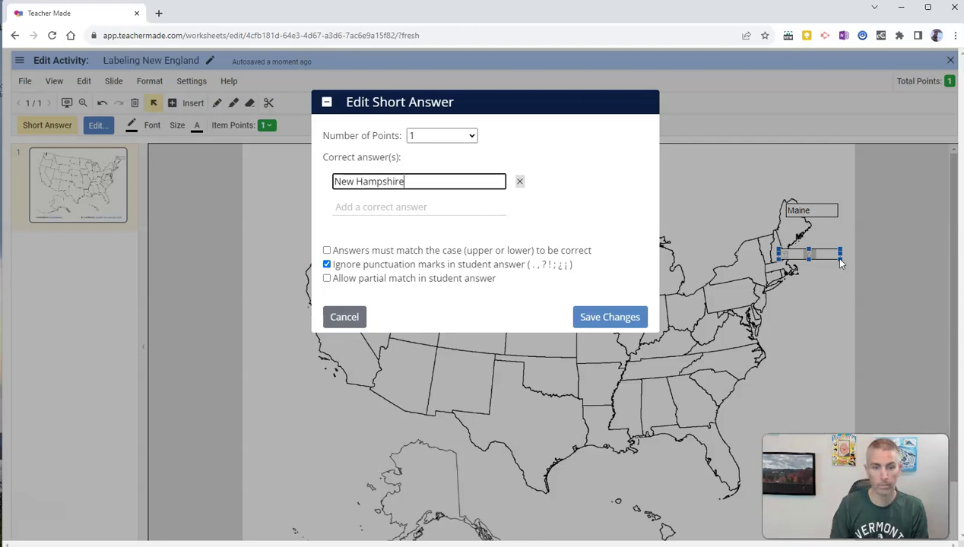
pyautogui.click(440, 207)
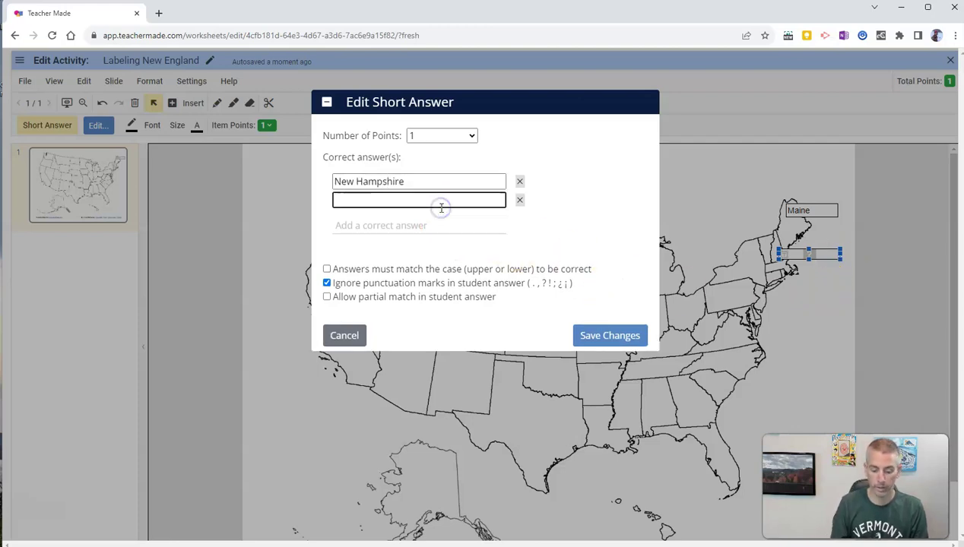
pyautogui.write('NH')
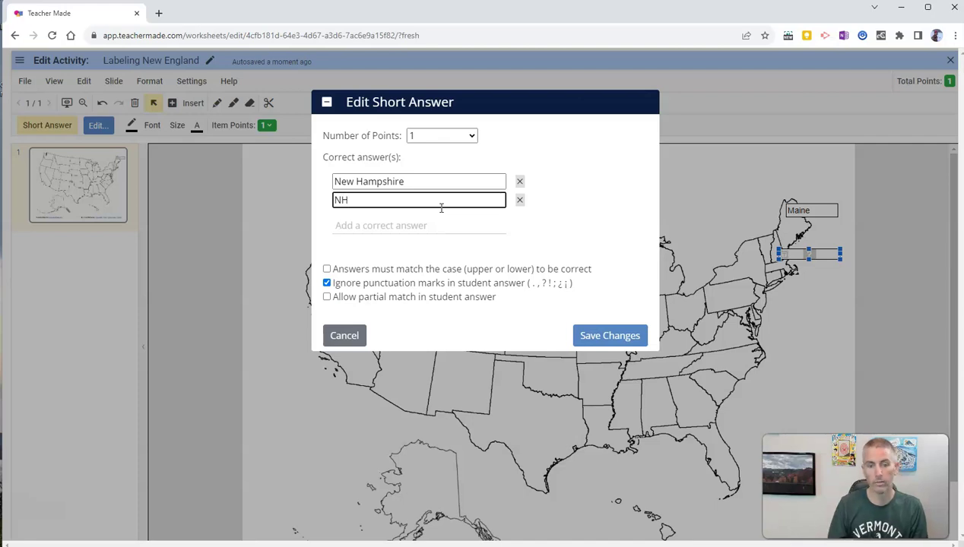
pyautogui.click(612, 337)
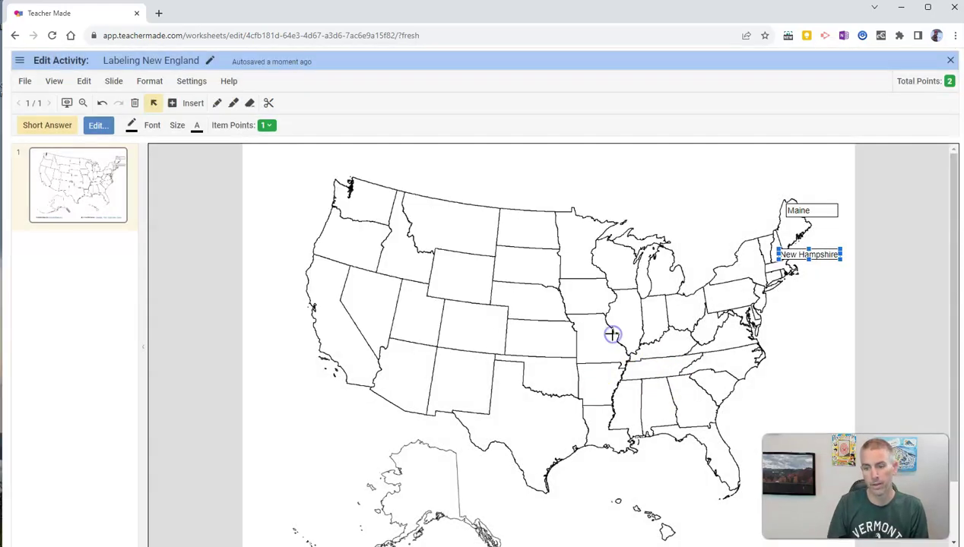
# Step: Draw a freehand line from the Rhode Island coast down into the ocean
pyautogui.click(216, 105)
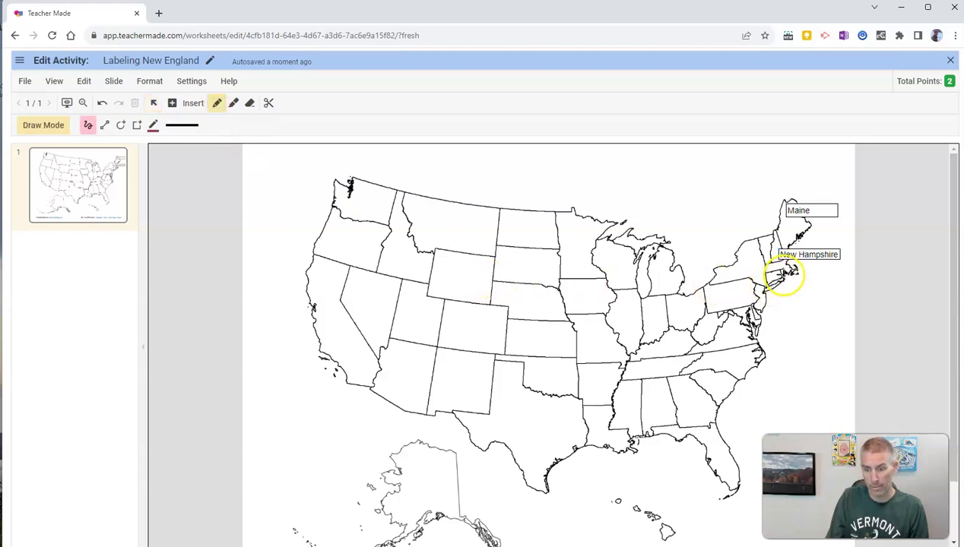
pyautogui.moveTo(784, 270); pyautogui.dragTo(792, 318)
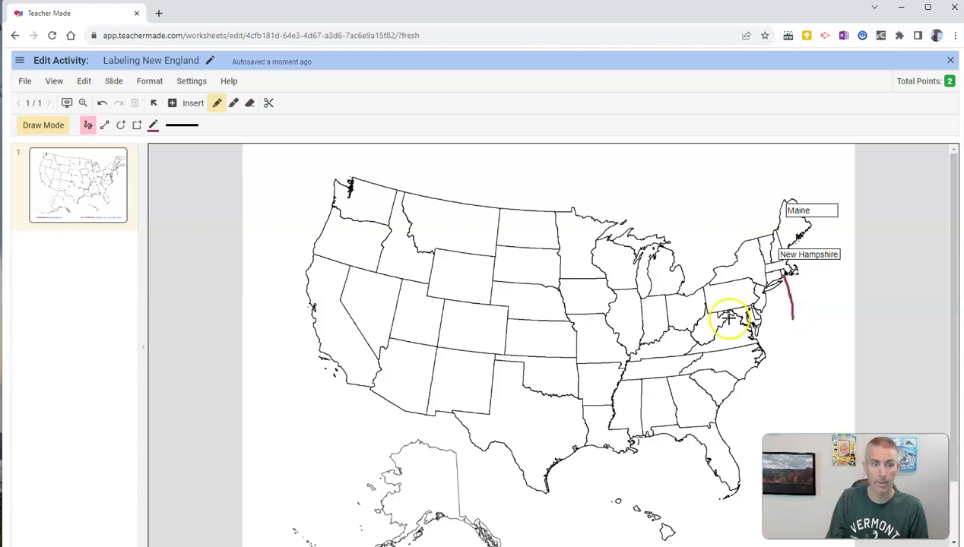
# Step: Add a box at the line's end accepting 'Rhode Island' or 'RI', nudged slightly up
pyautogui.click(184, 105)
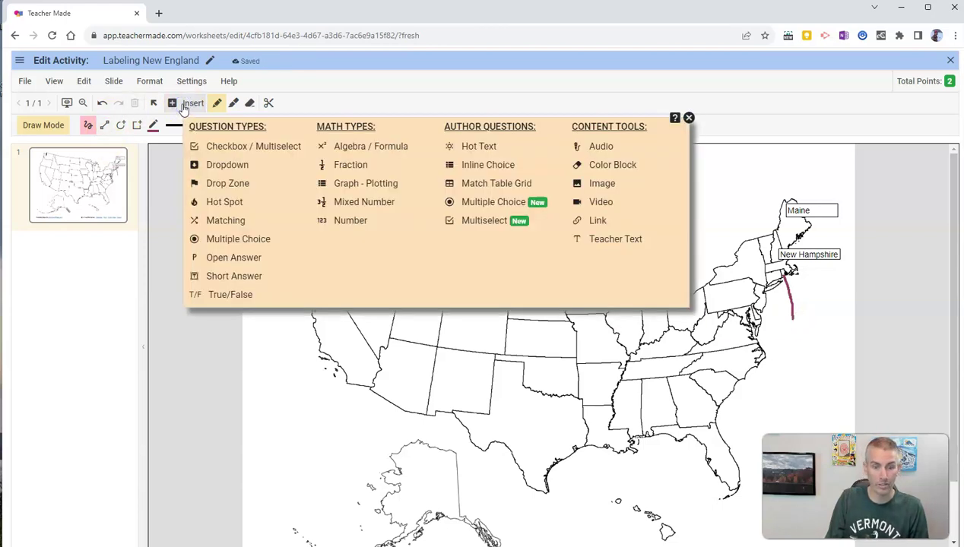
pyautogui.click(236, 276)
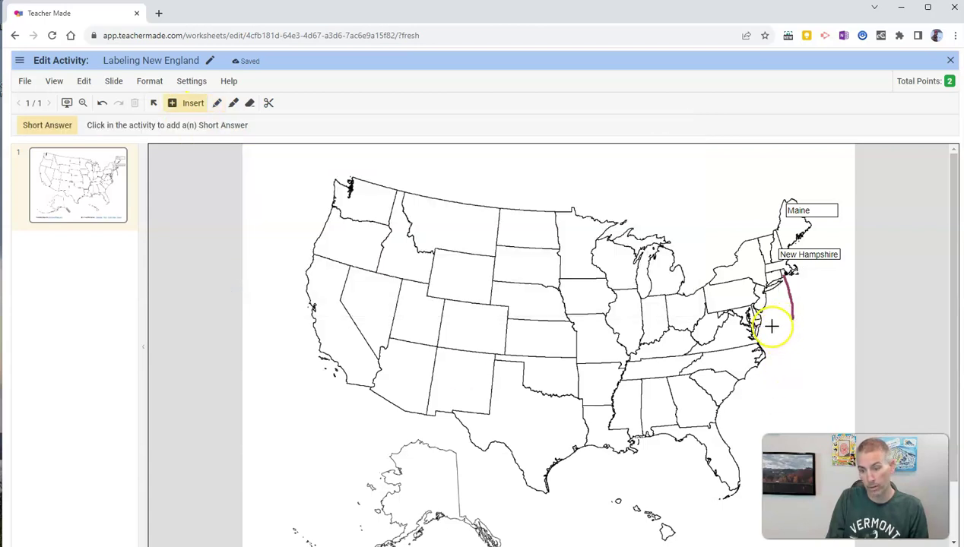
pyautogui.moveTo(772, 328); pyautogui.dragTo(846, 349)
pyautogui.click(352, 181)
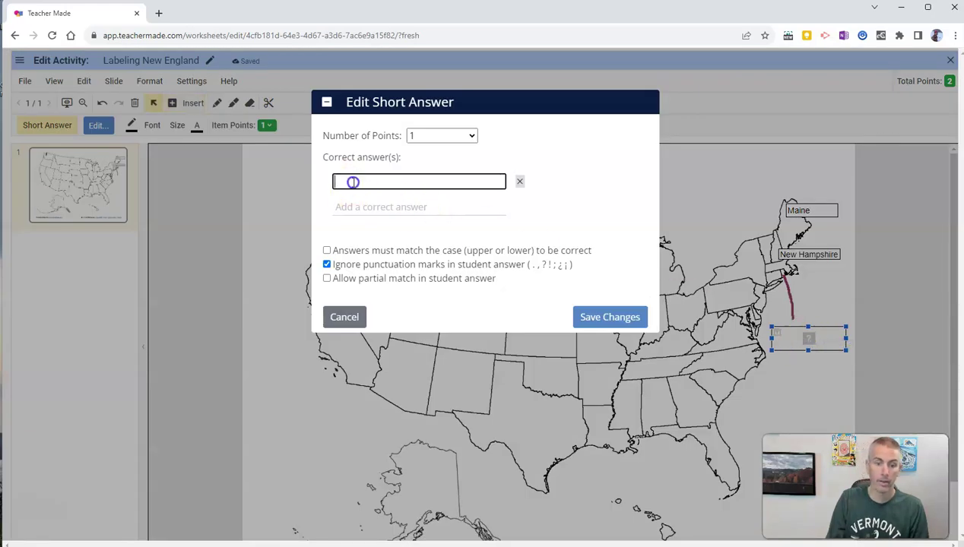
pyautogui.write('Rhode ')
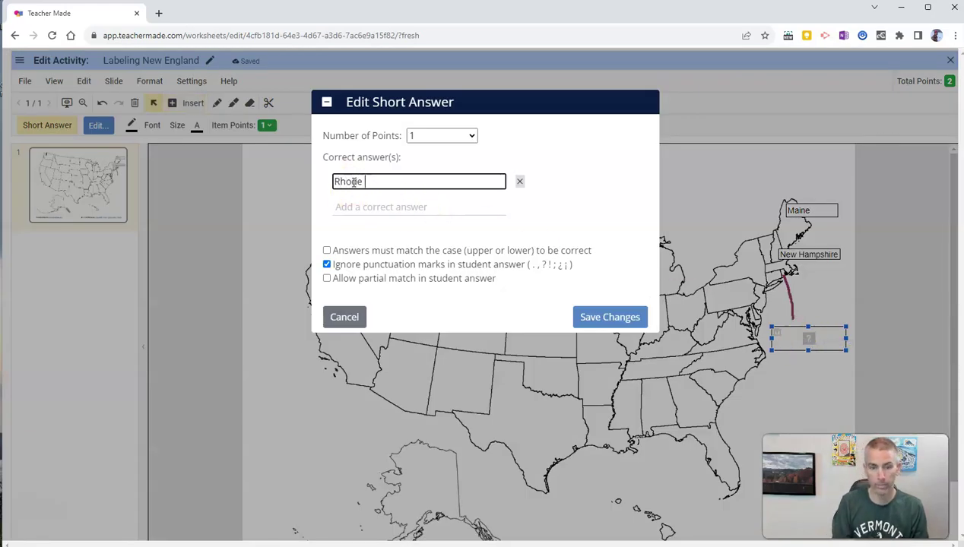
pyautogui.write('Island')
pyautogui.click(376, 207)
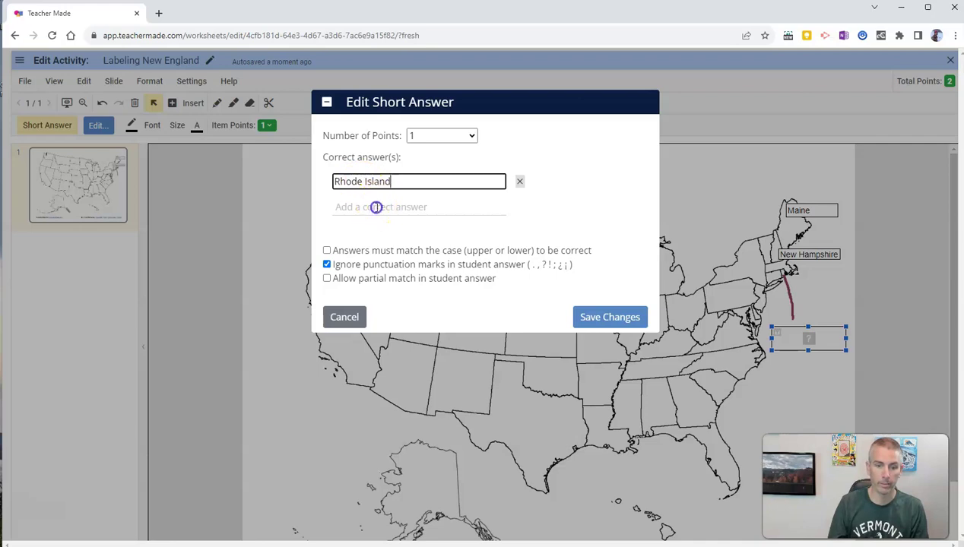
pyautogui.write('RI')
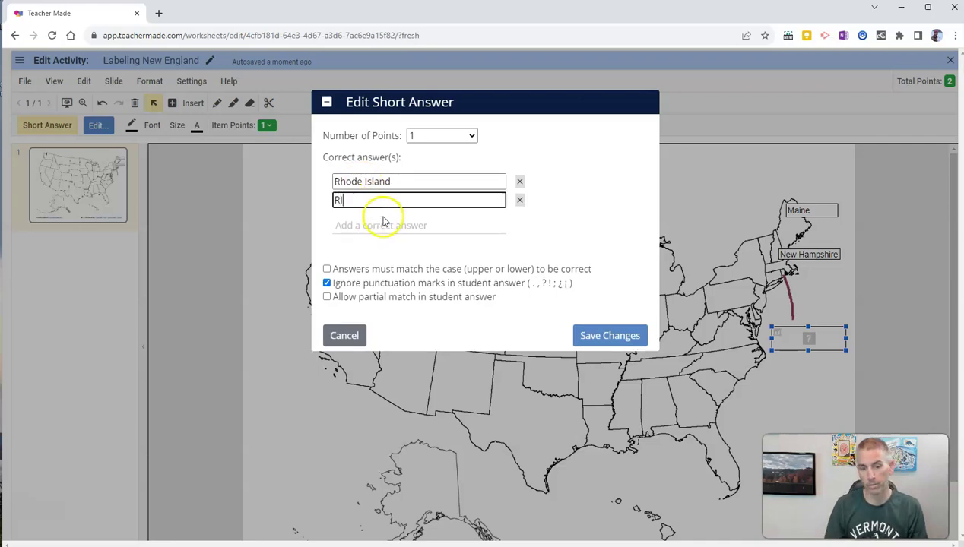
pyautogui.click(610, 335)
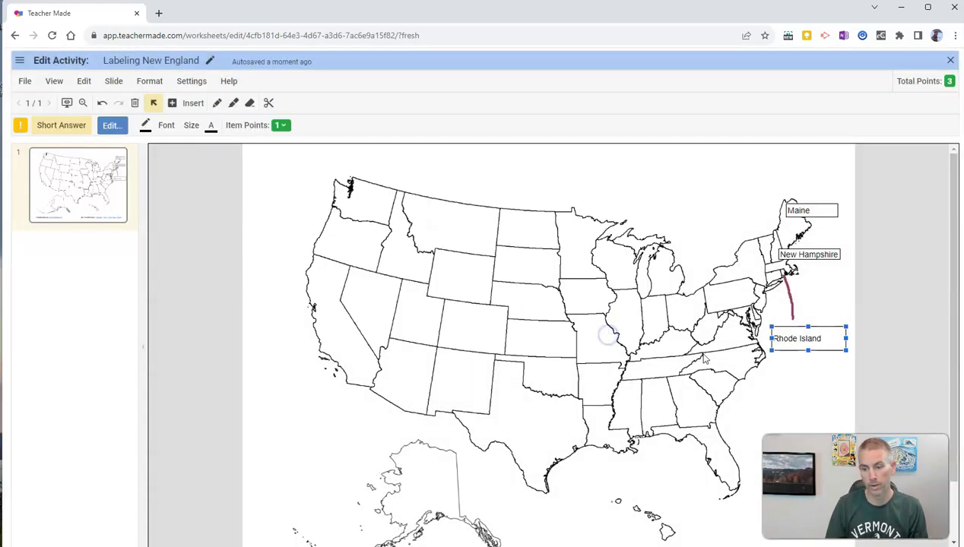
pyautogui.moveTo(822, 337); pyautogui.dragTo(823, 329)
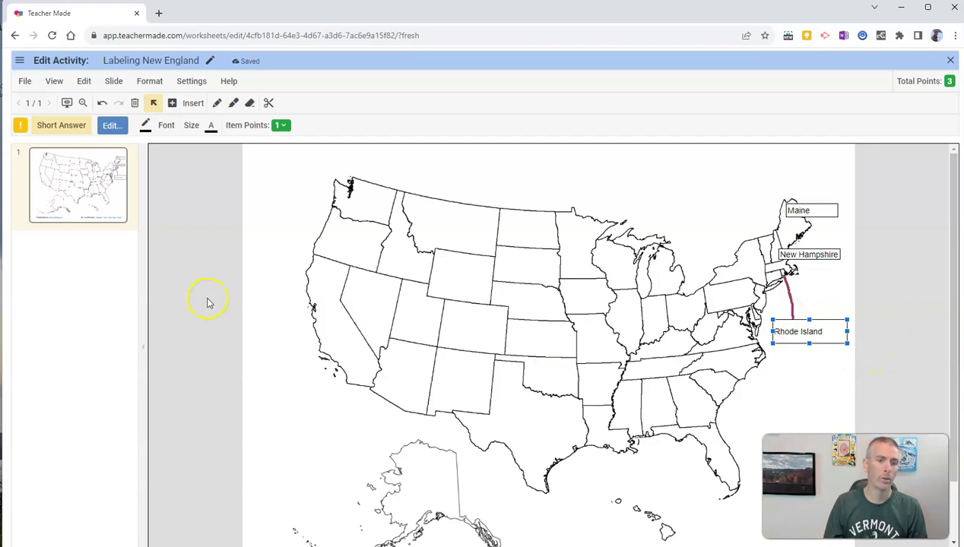
# Step: In student preview, answer Maine, NH and RI in the three boxes and score 3 / 3
pyautogui.click(54, 84)
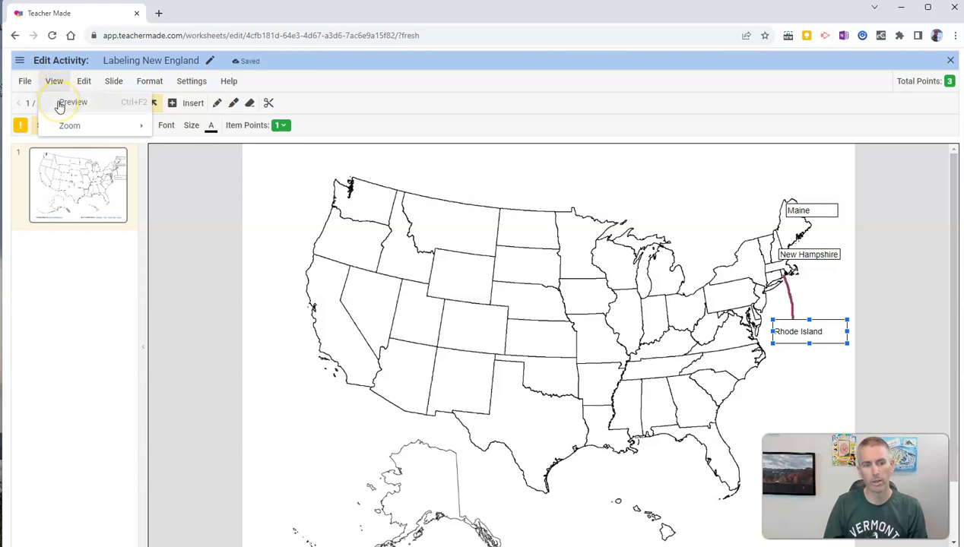
pyautogui.click(60, 106)
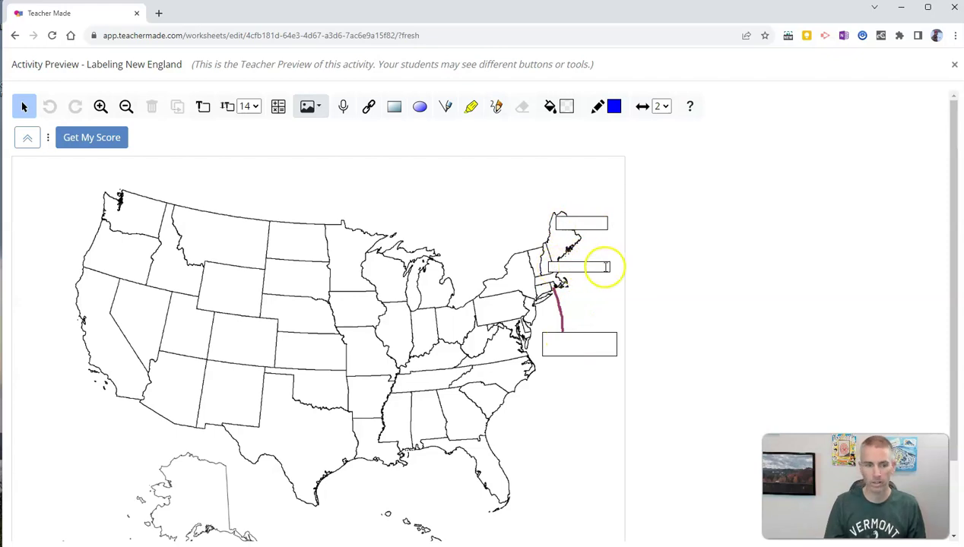
pyautogui.click(577, 224)
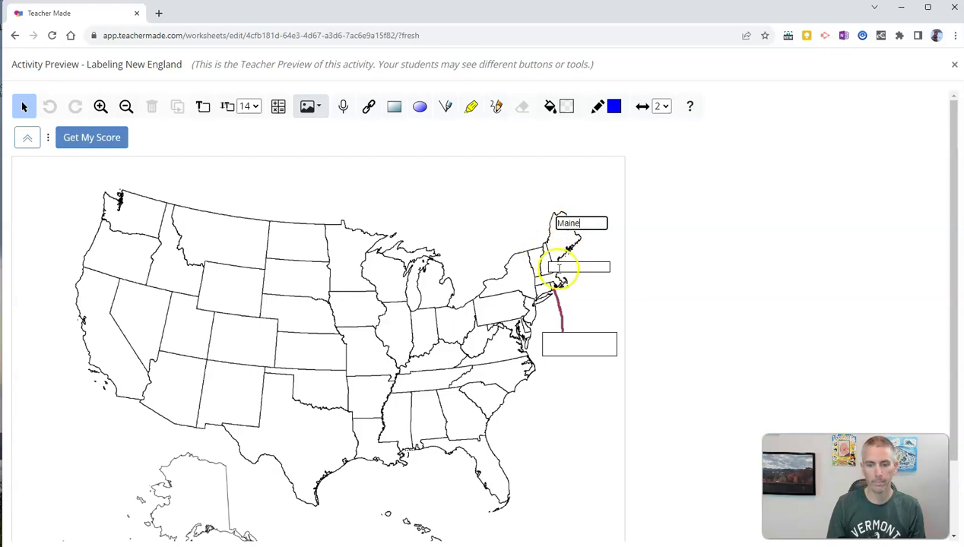
pyautogui.click(562, 267)
pyautogui.write('Ne')
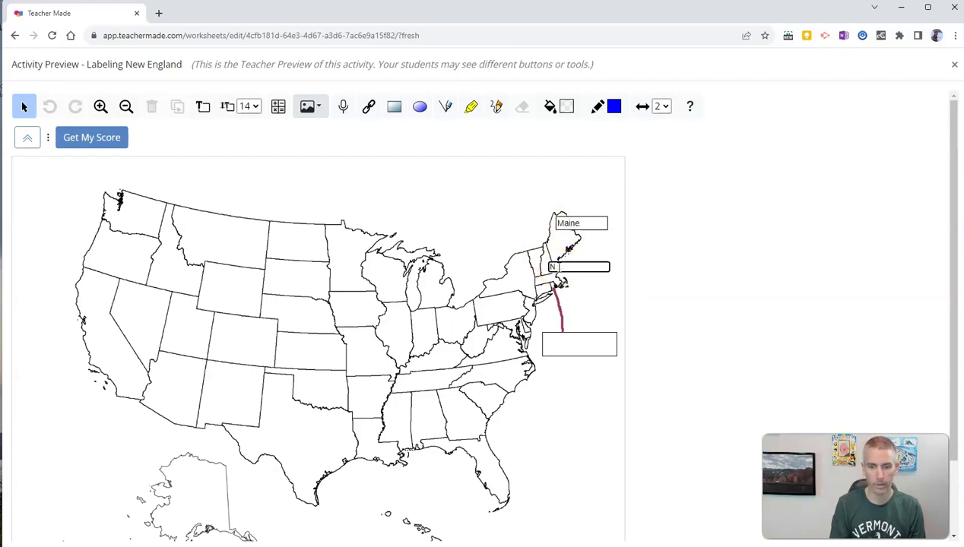
pyautogui.click(571, 345)
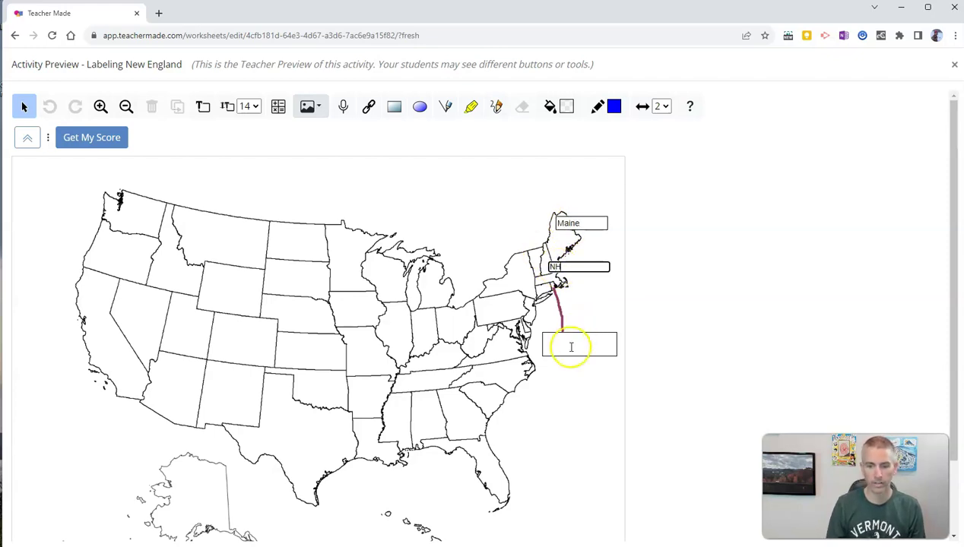
pyautogui.write('RI')
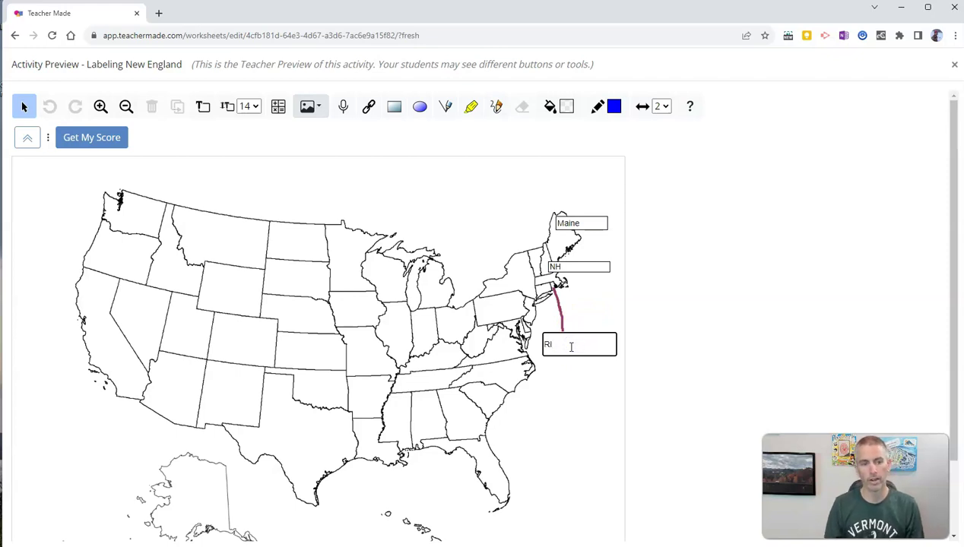
pyautogui.click(95, 142)
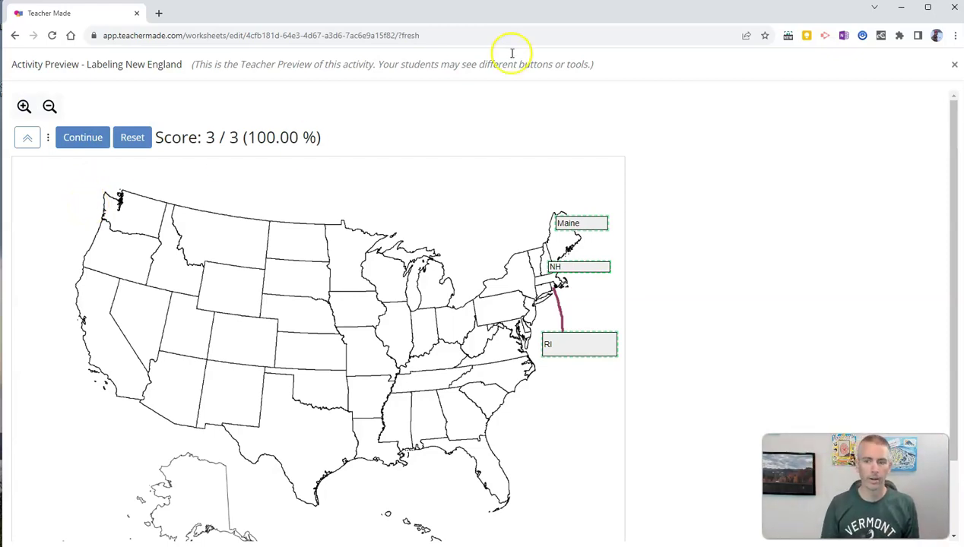
# Step: Exit the Activity Preview back to the Labeling New England map editor with its three answer boxes
pyautogui.click(954, 64)
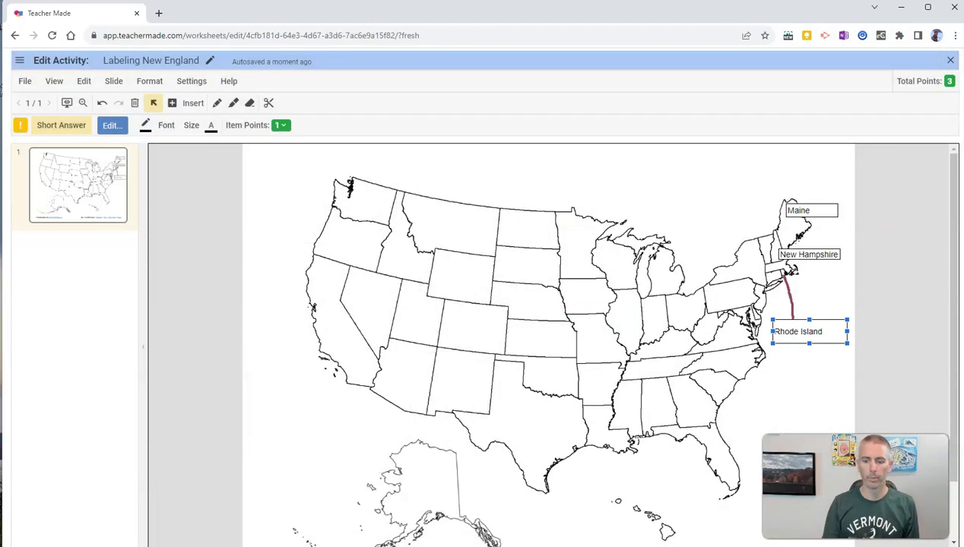